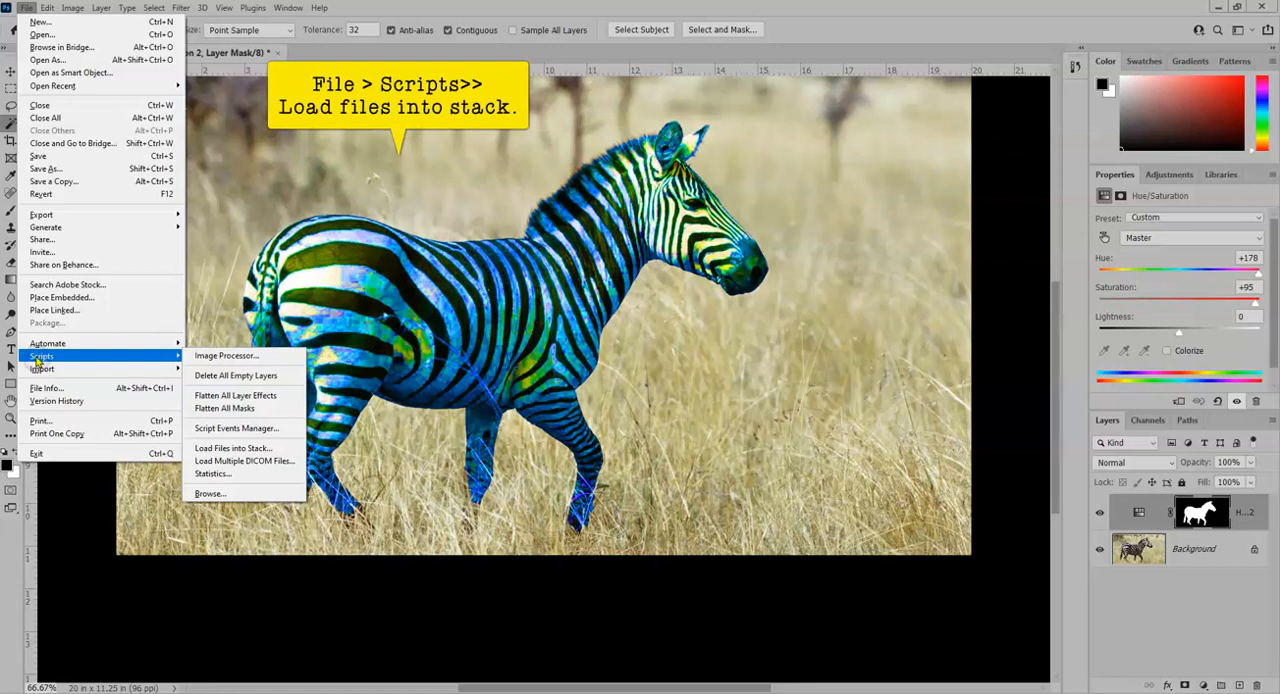
# - Load the eleven PSD files from zebra 2 through zebra teal in the Hue Animation folder into one layer stack
pyautogui.click(222, 450)
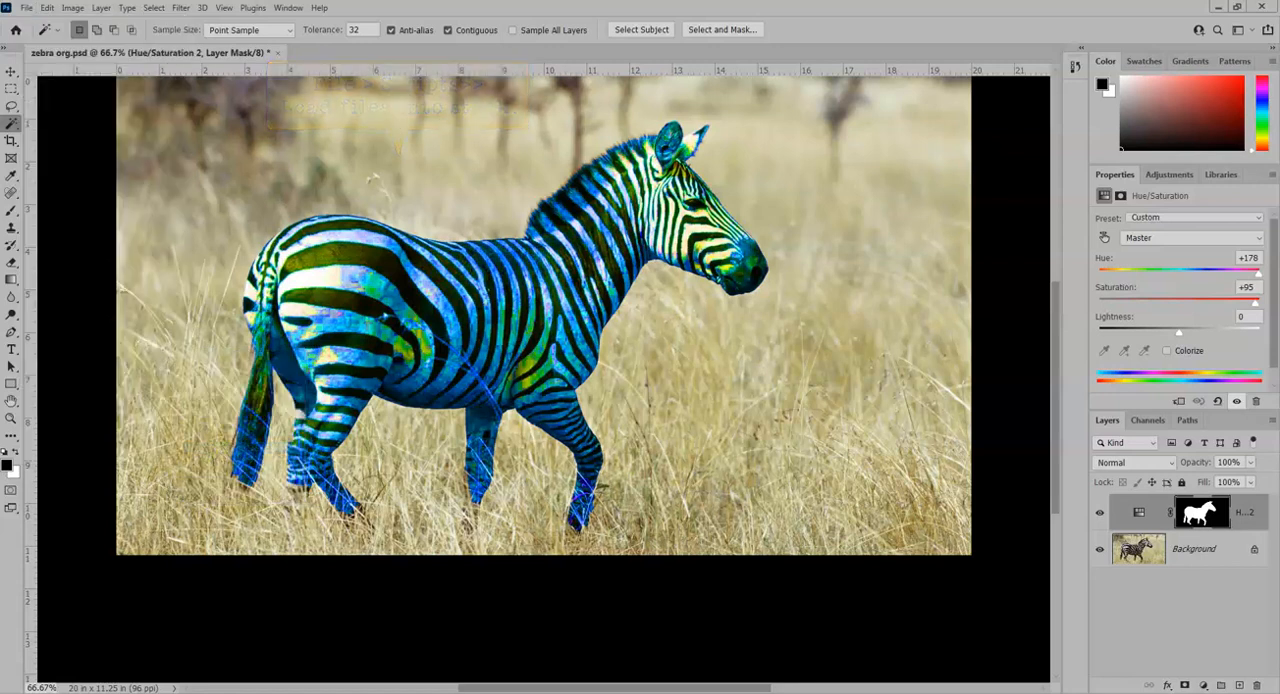
pyautogui.moveTo(234, 246); pyautogui.dragTo(449, 166)
pyautogui.click(574, 281)
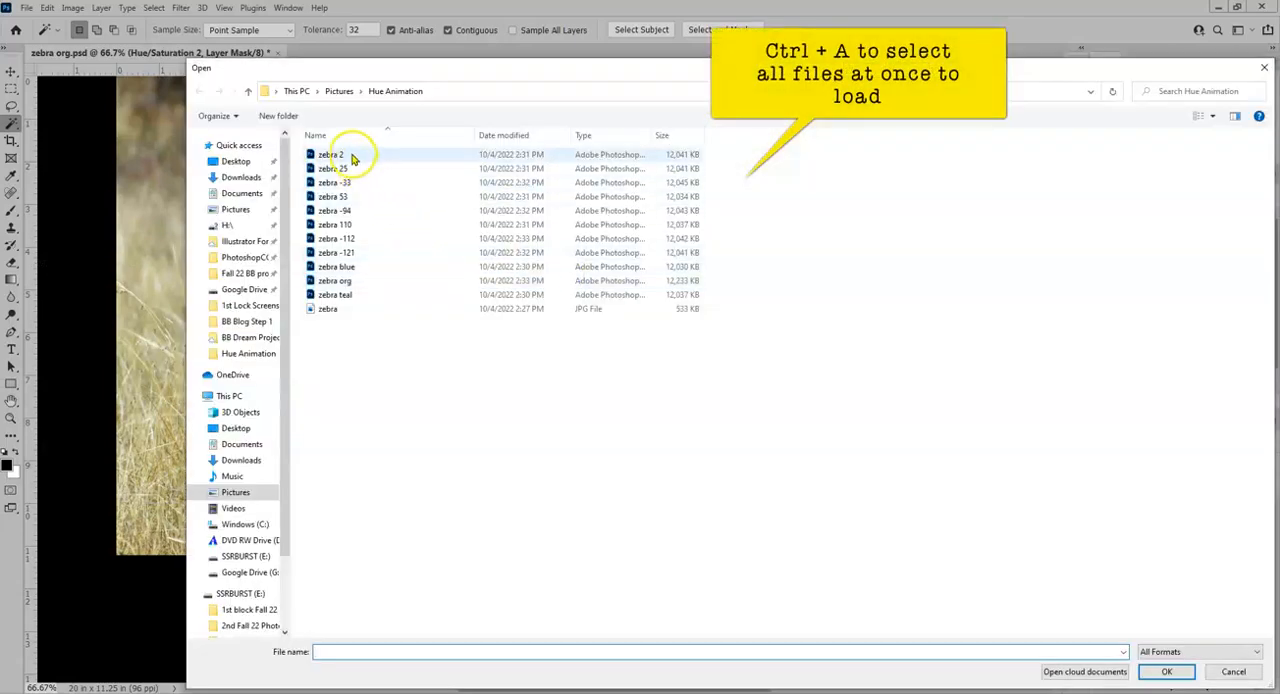
pyautogui.click(340, 155)
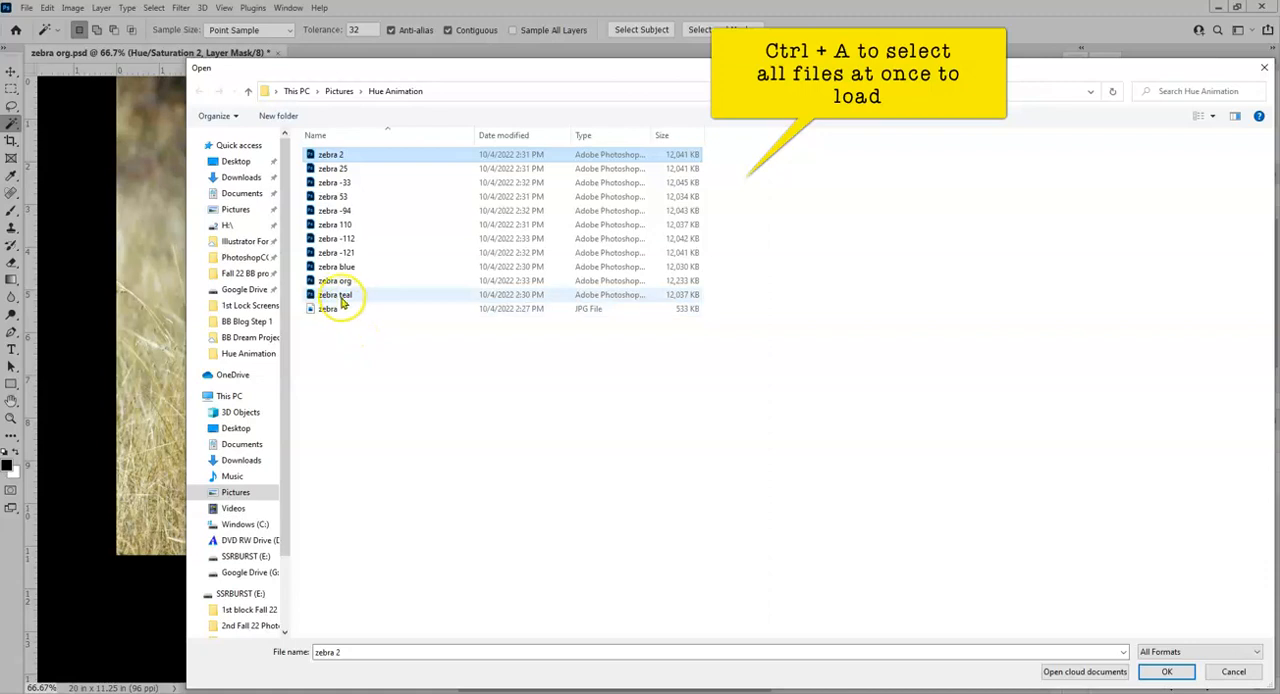
pyautogui.keyDown('shift'); pyautogui.click(338, 294); pyautogui.keyUp('shift')
pyautogui.click(1160, 675)
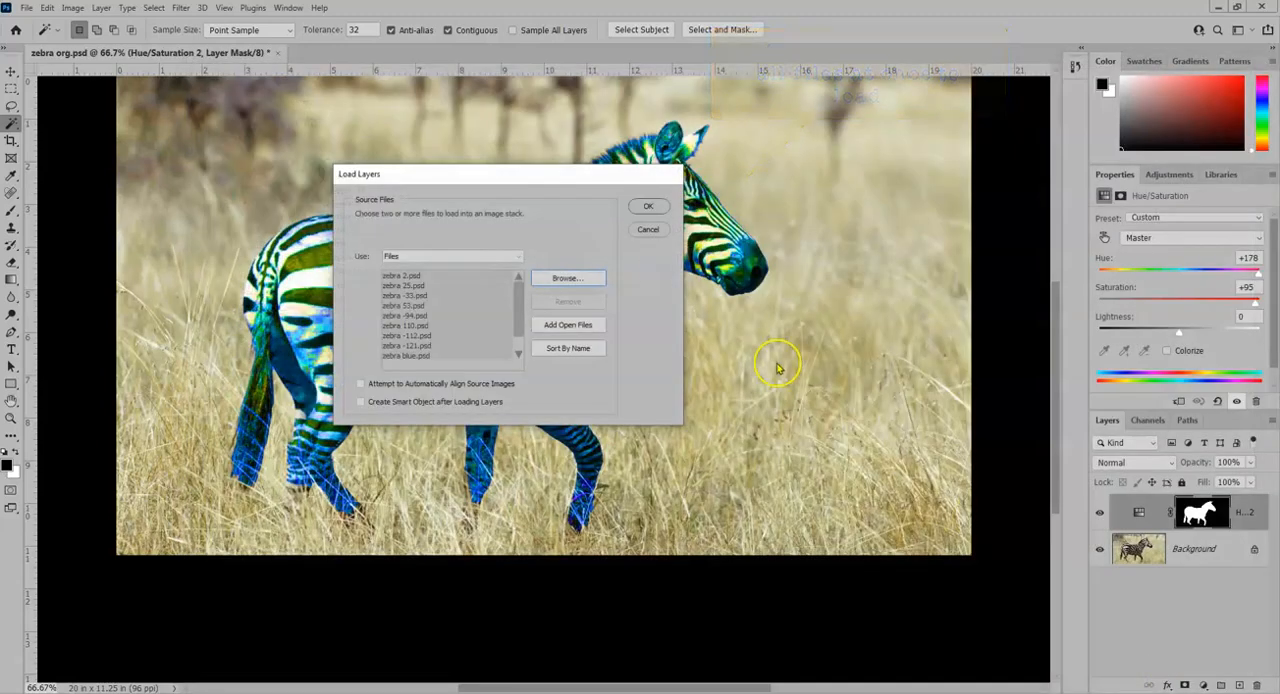
pyautogui.click(647, 206)
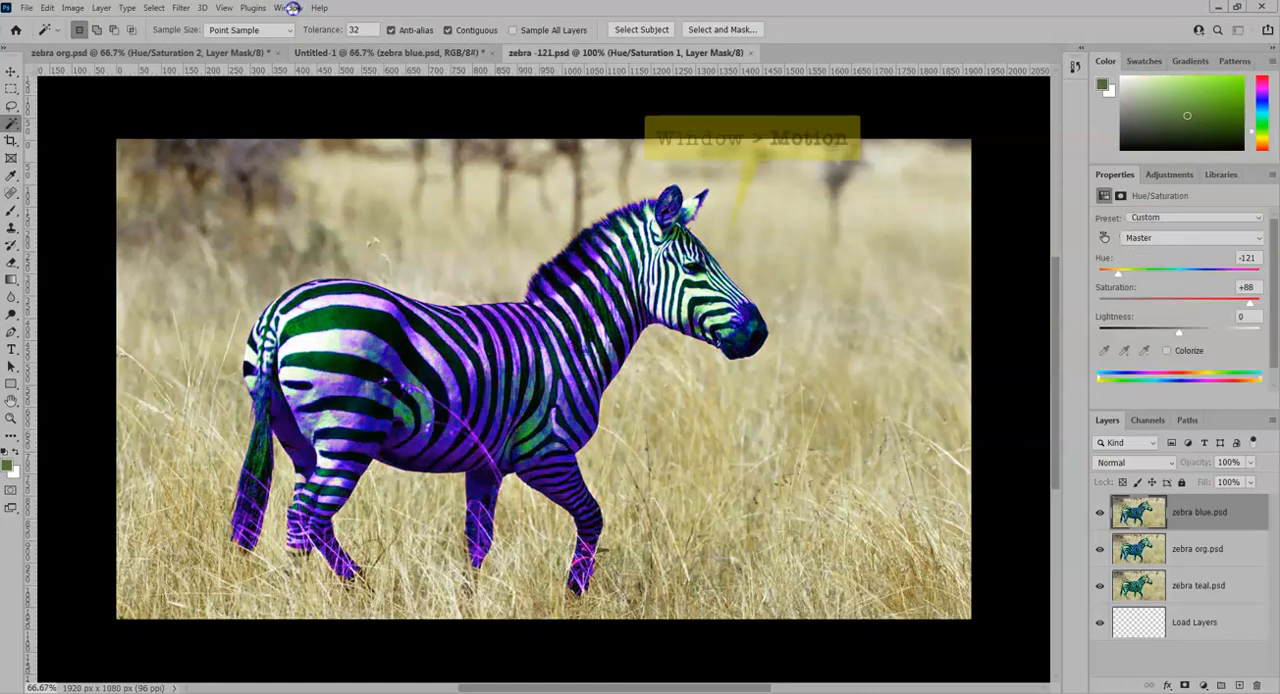
# - Switch to the Motion workspace and create a frame animation for the stacked document
pyautogui.click(285, 8)
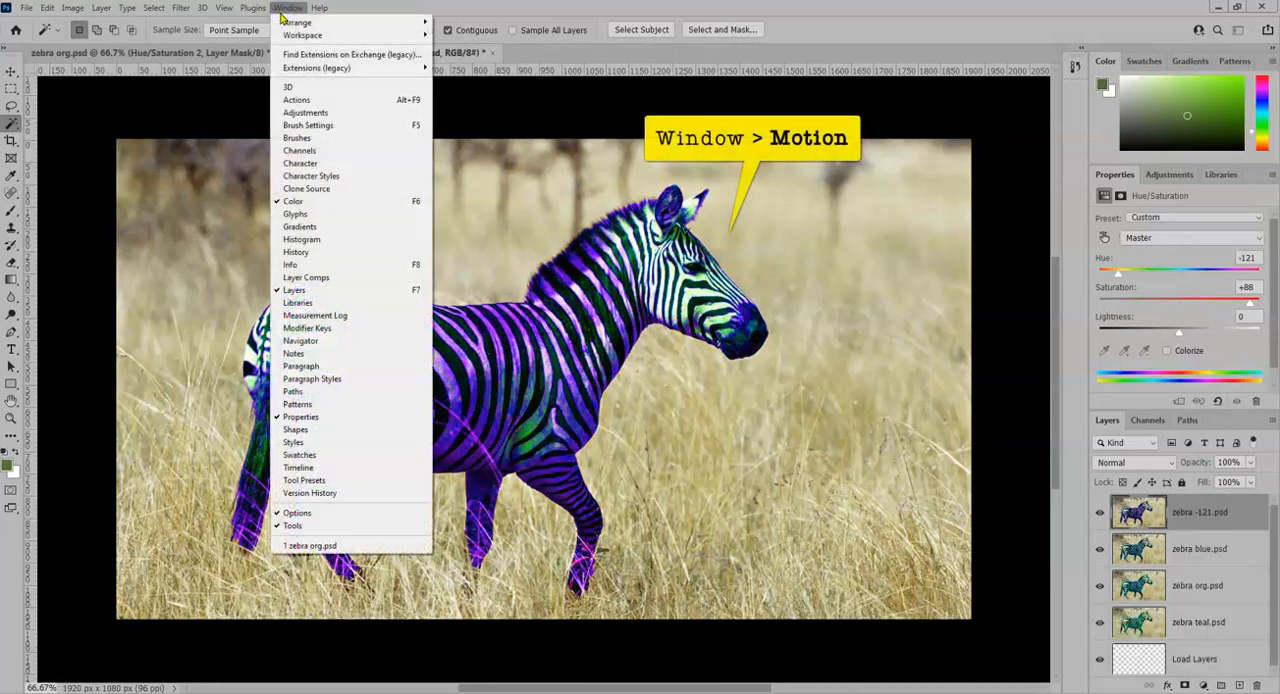
pyautogui.moveTo(300, 36)
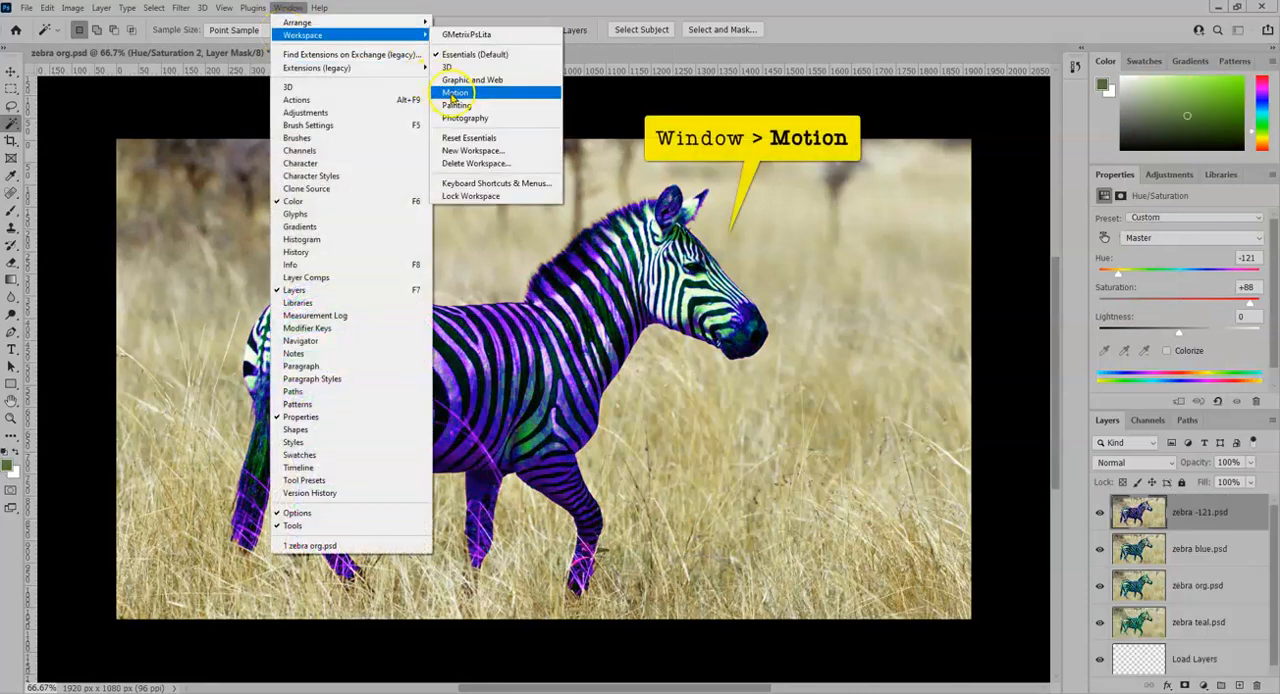
pyautogui.click(454, 92)
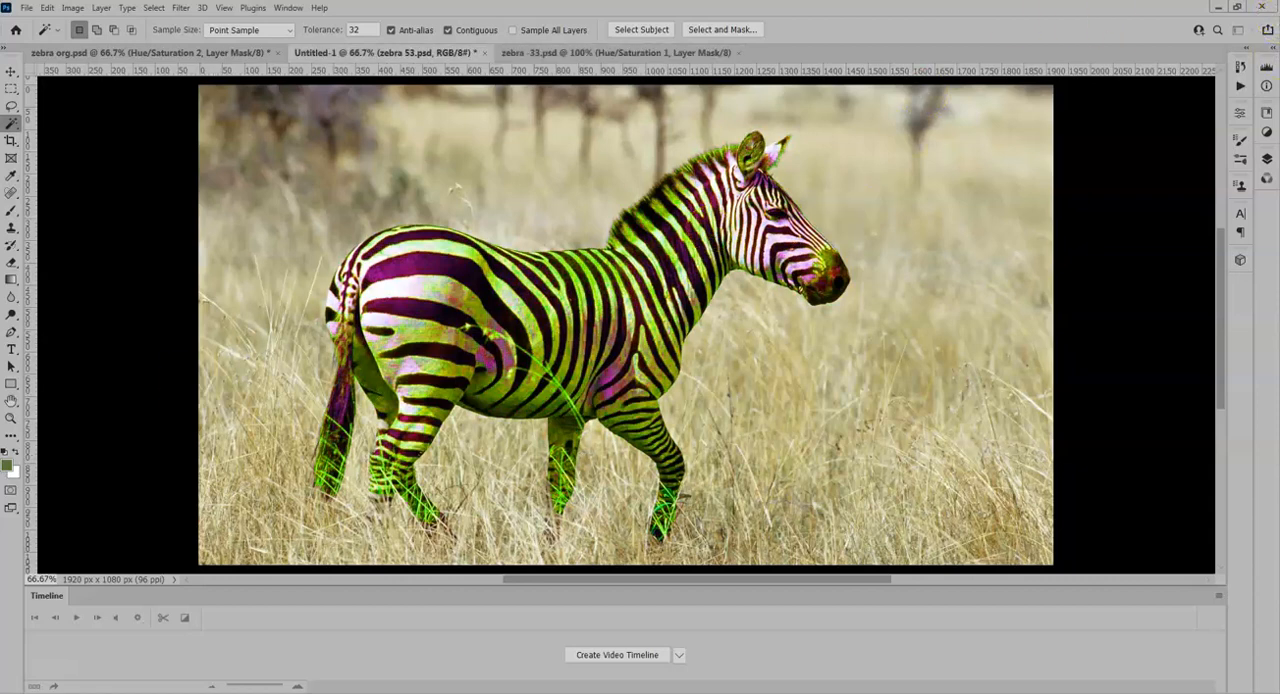
pyautogui.click(679, 657)
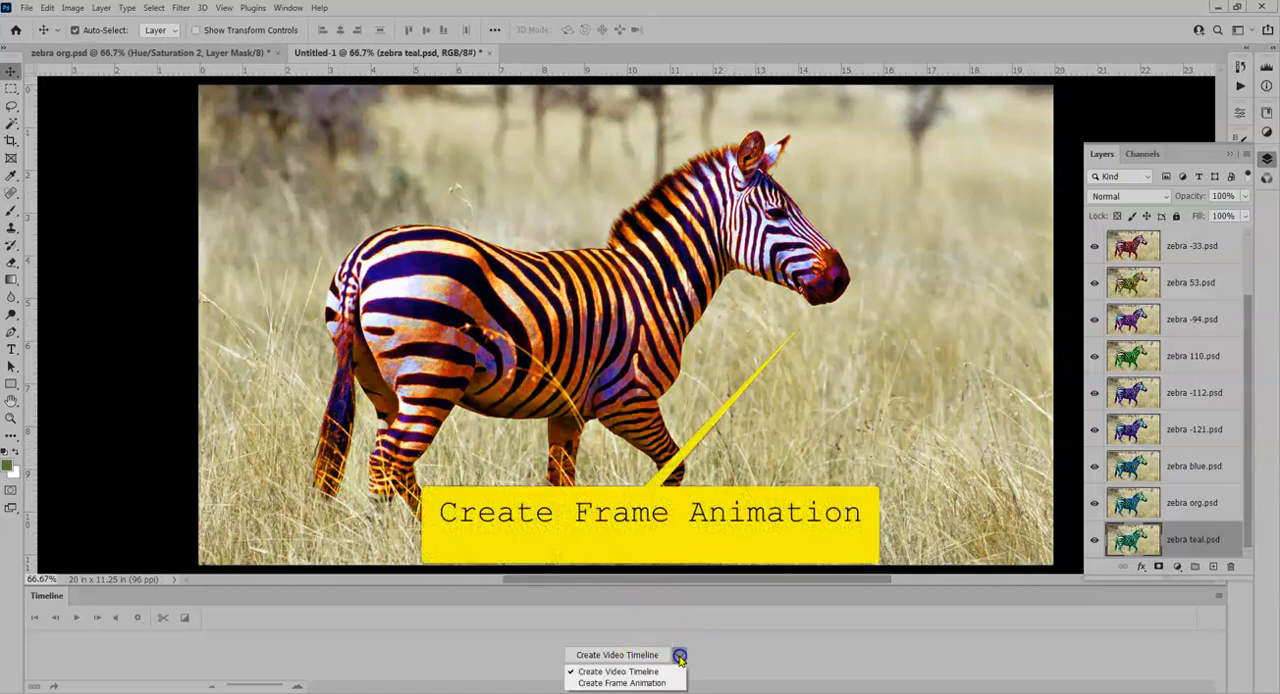
pyautogui.click(631, 684)
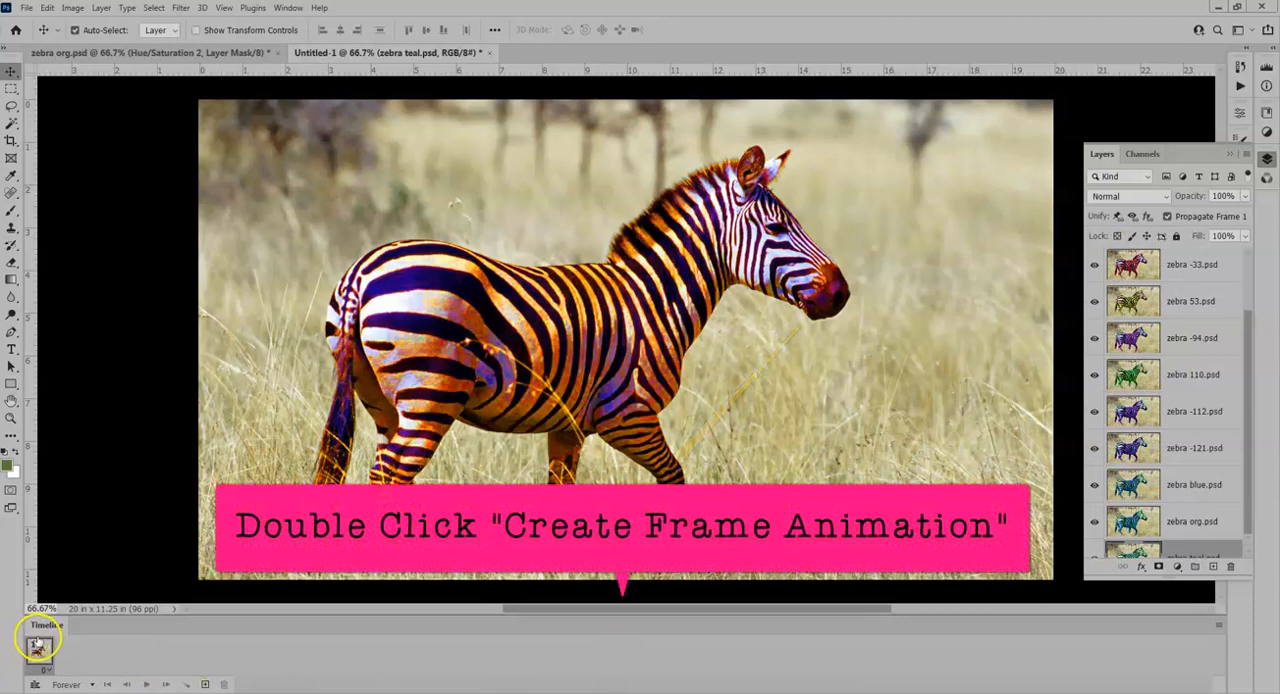
# - Select all layers from zebra 2.psd through zebra teal.psd and make animation frames from them
pyautogui.scroll(2, 1190, 300)
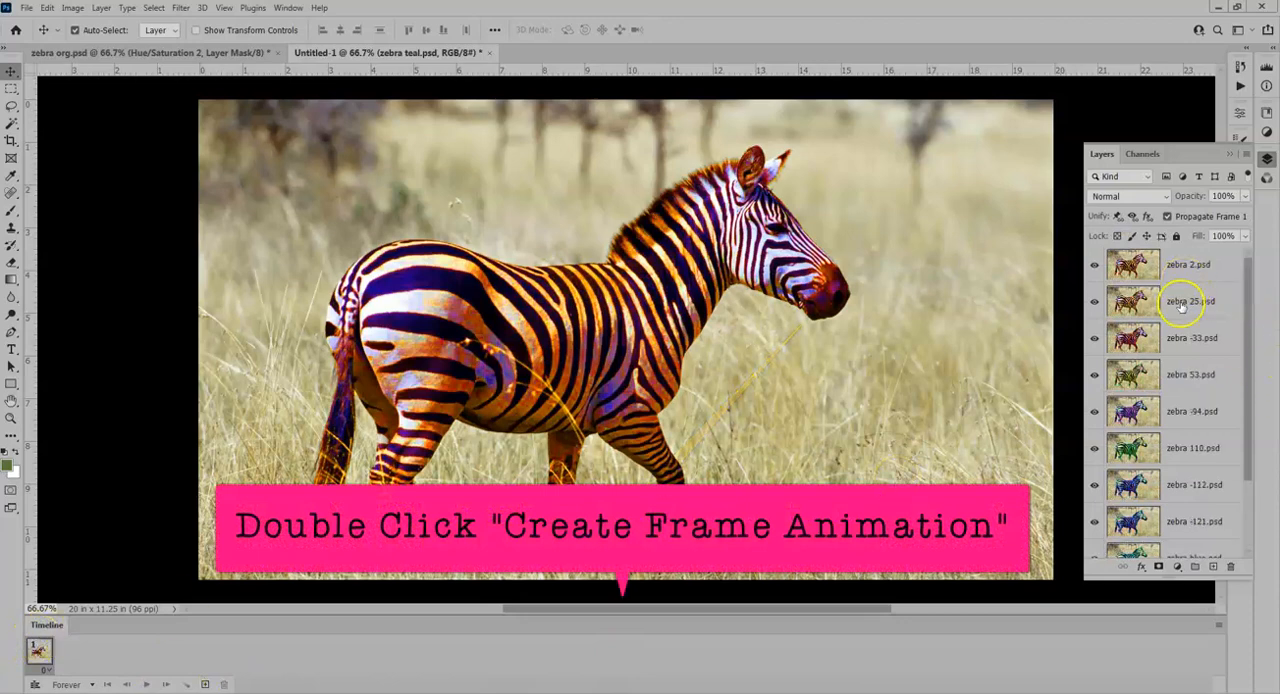
pyautogui.click(1184, 258)
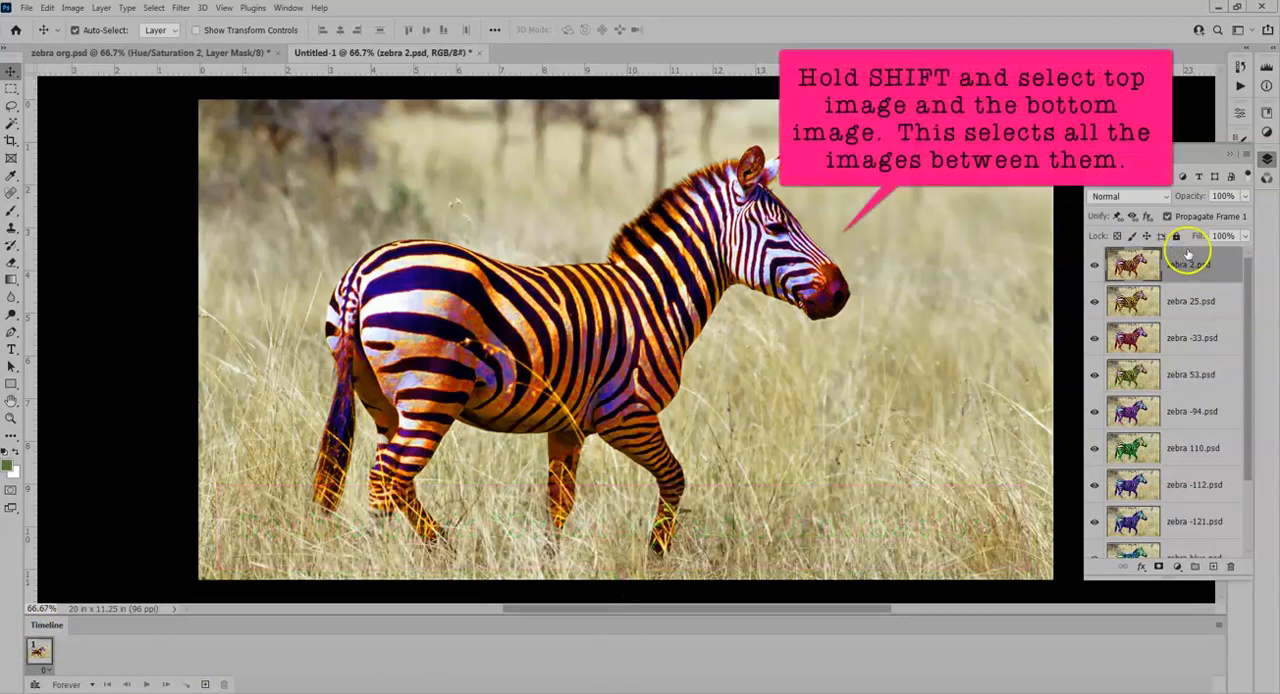
pyautogui.scroll(-3, 1185, 350)
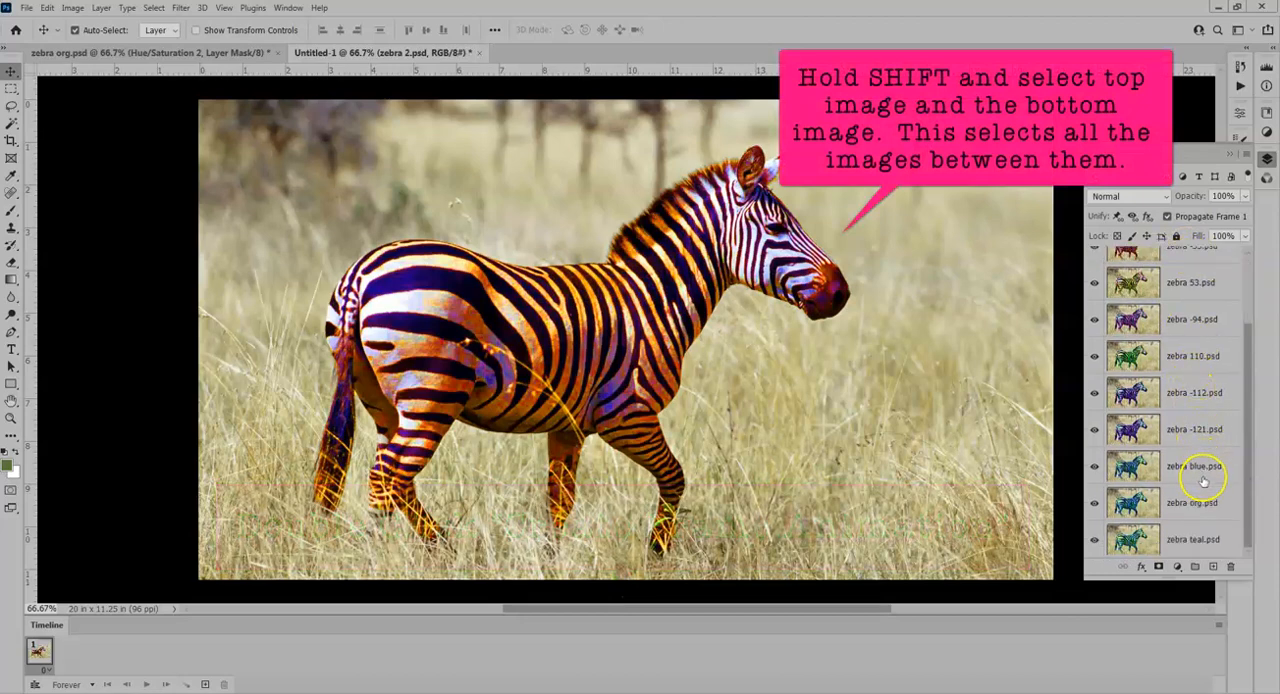
pyautogui.keyDown('shift'); pyautogui.click(1180, 540); pyautogui.keyUp('shift')
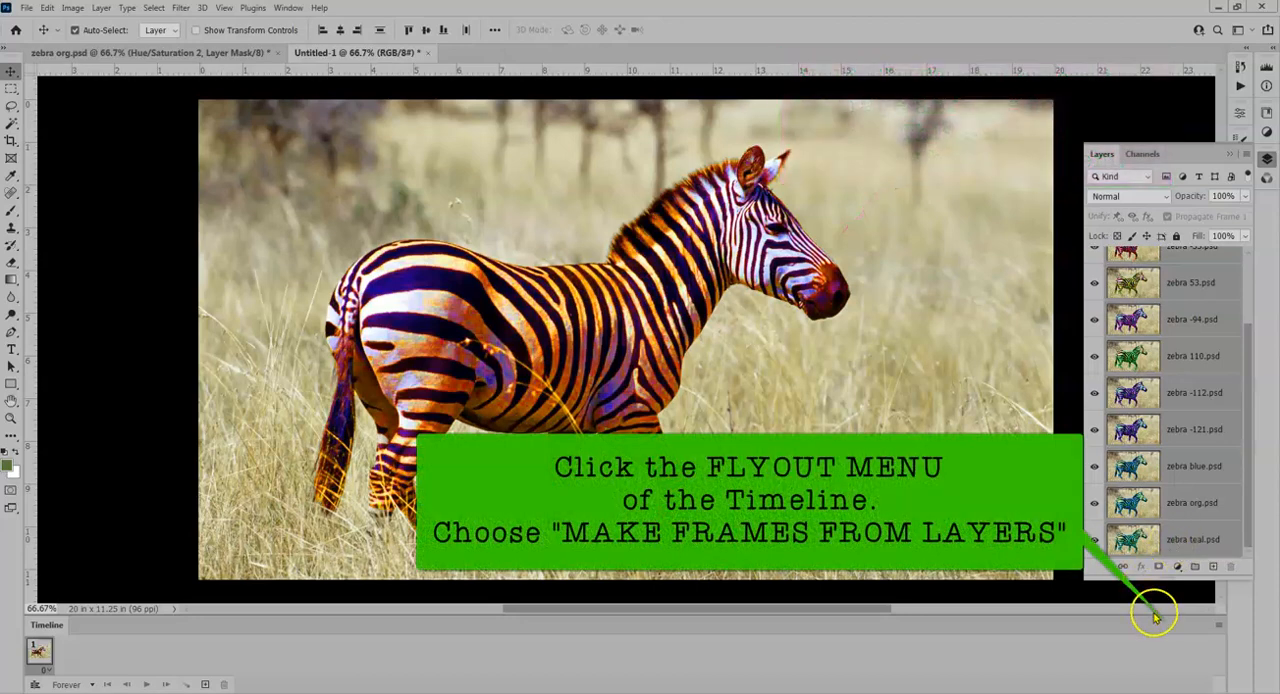
pyautogui.click(1218, 626)
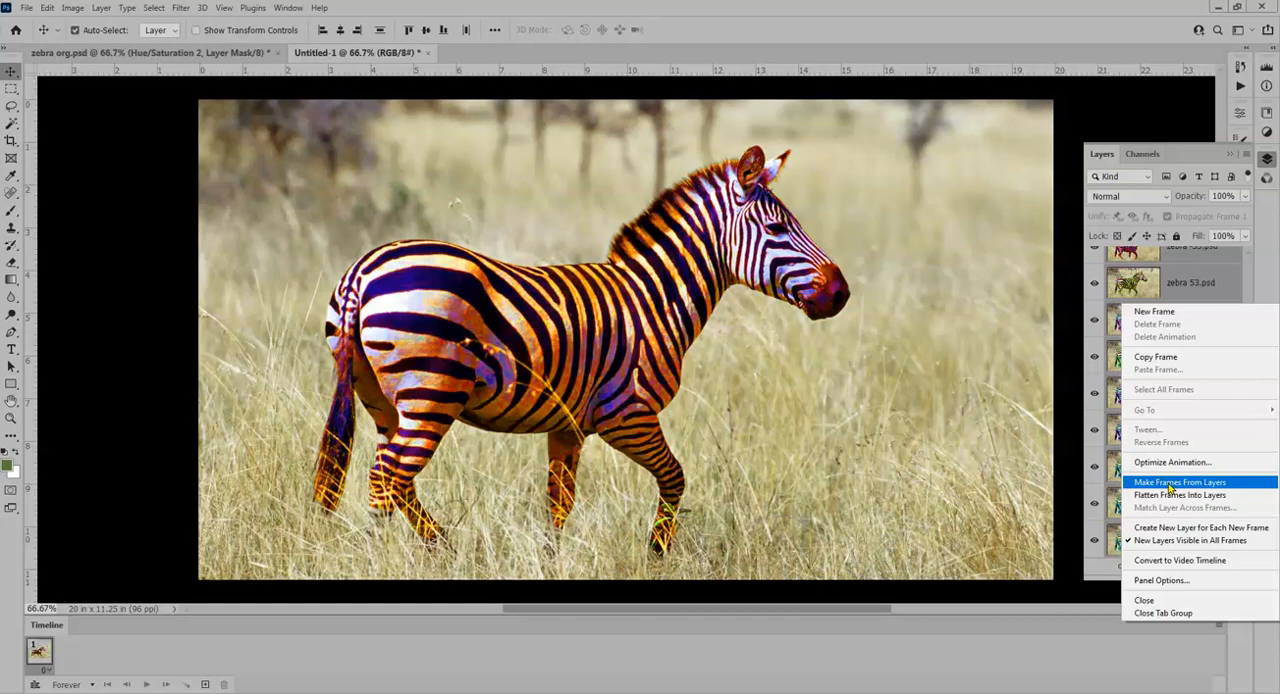
pyautogui.click(1170, 488)
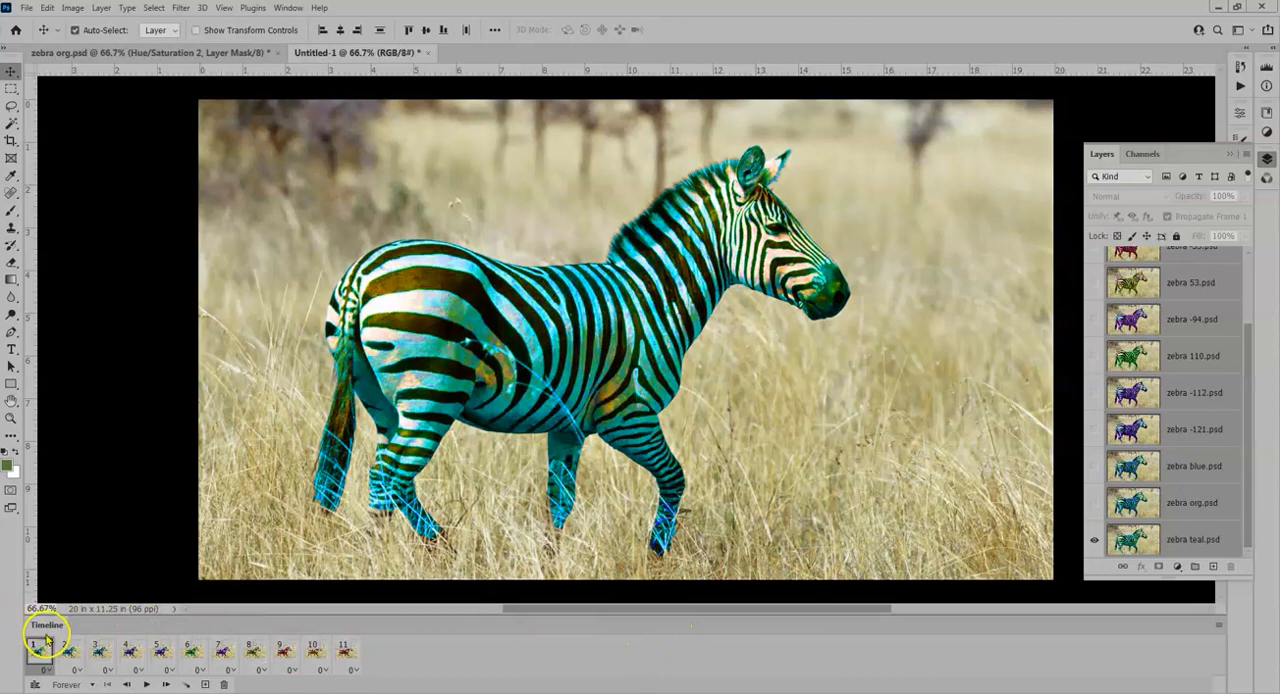
# - Set the delay of all eleven frames to 0.2 seconds and the timeline looping to 3 times
pyautogui.keyDown('shift'); pyautogui.click(345, 650); pyautogui.keyUp('shift')
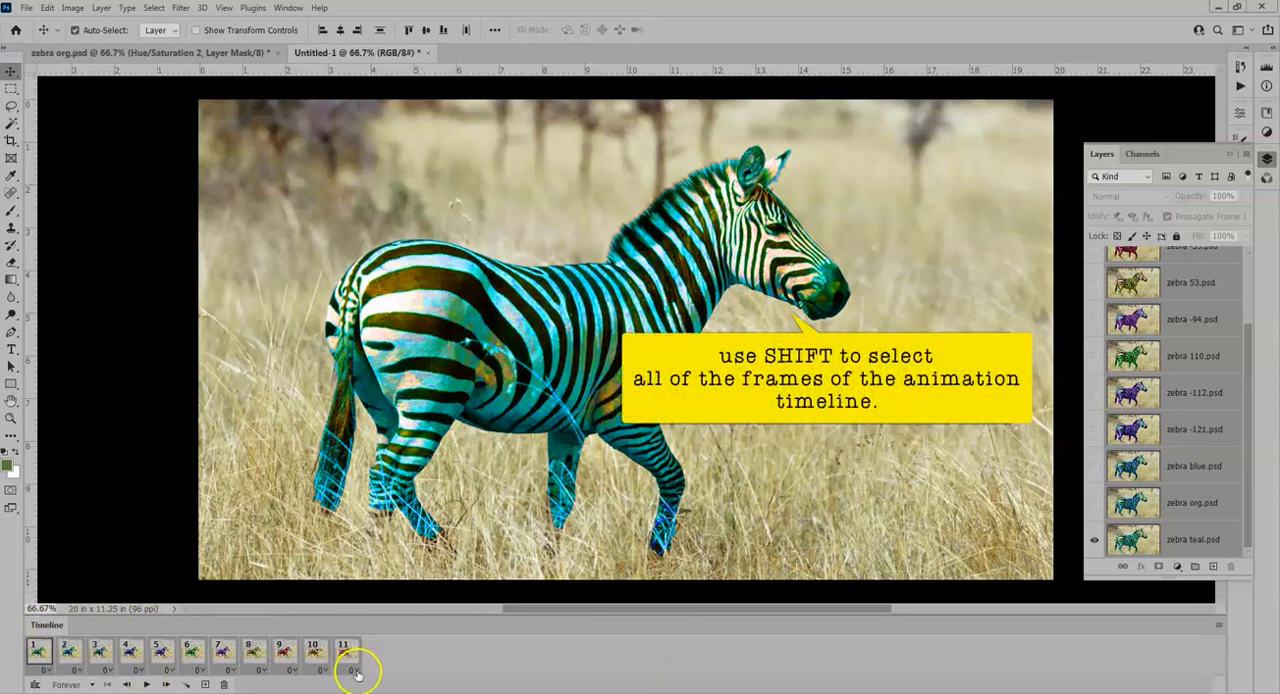
pyautogui.click(354, 670)
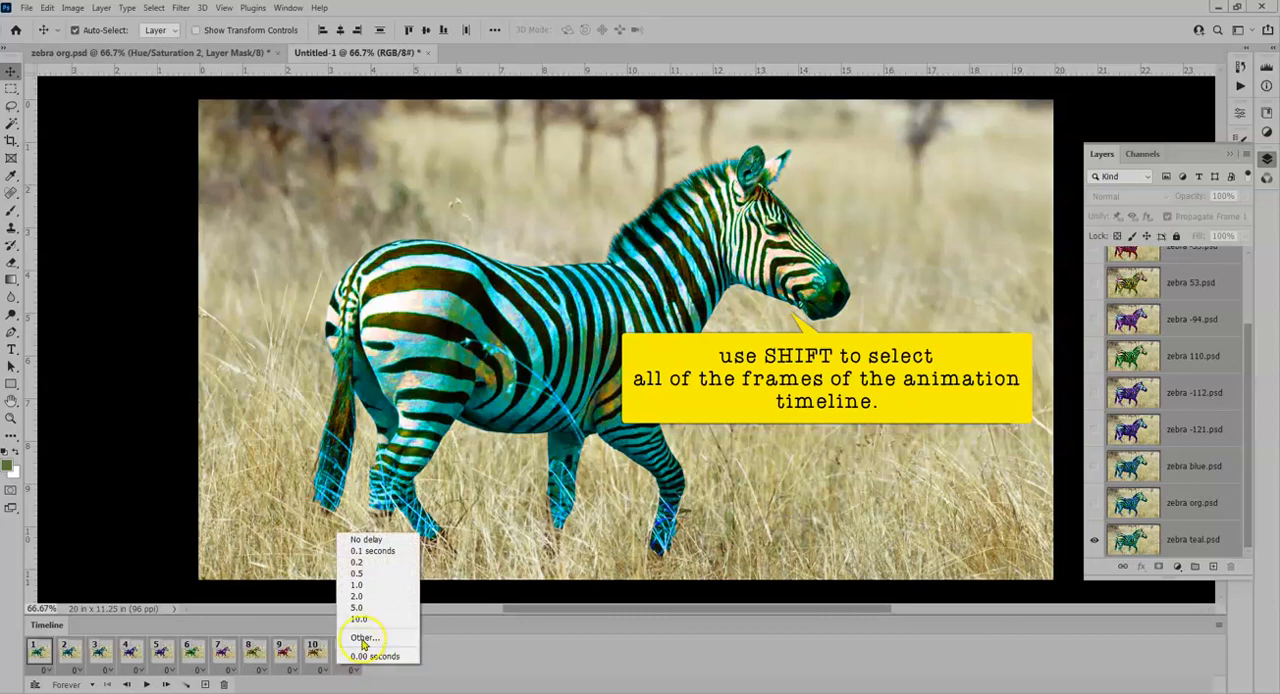
pyautogui.click(367, 562)
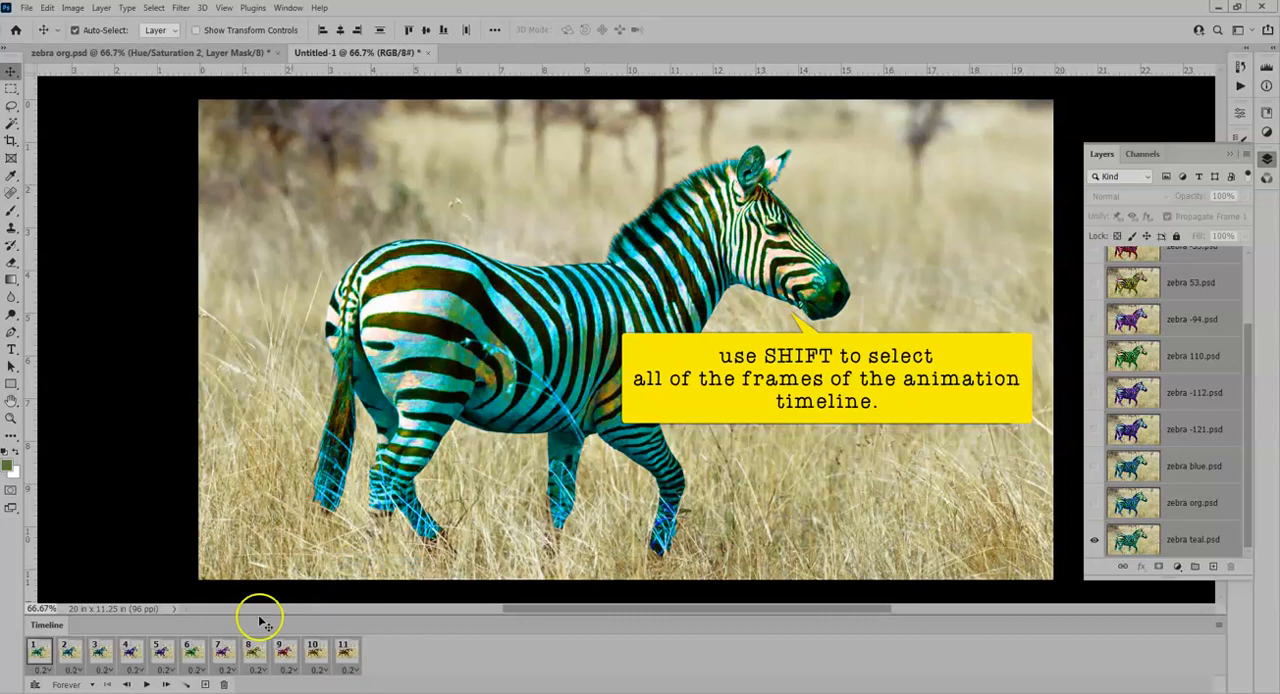
pyautogui.click(94, 686)
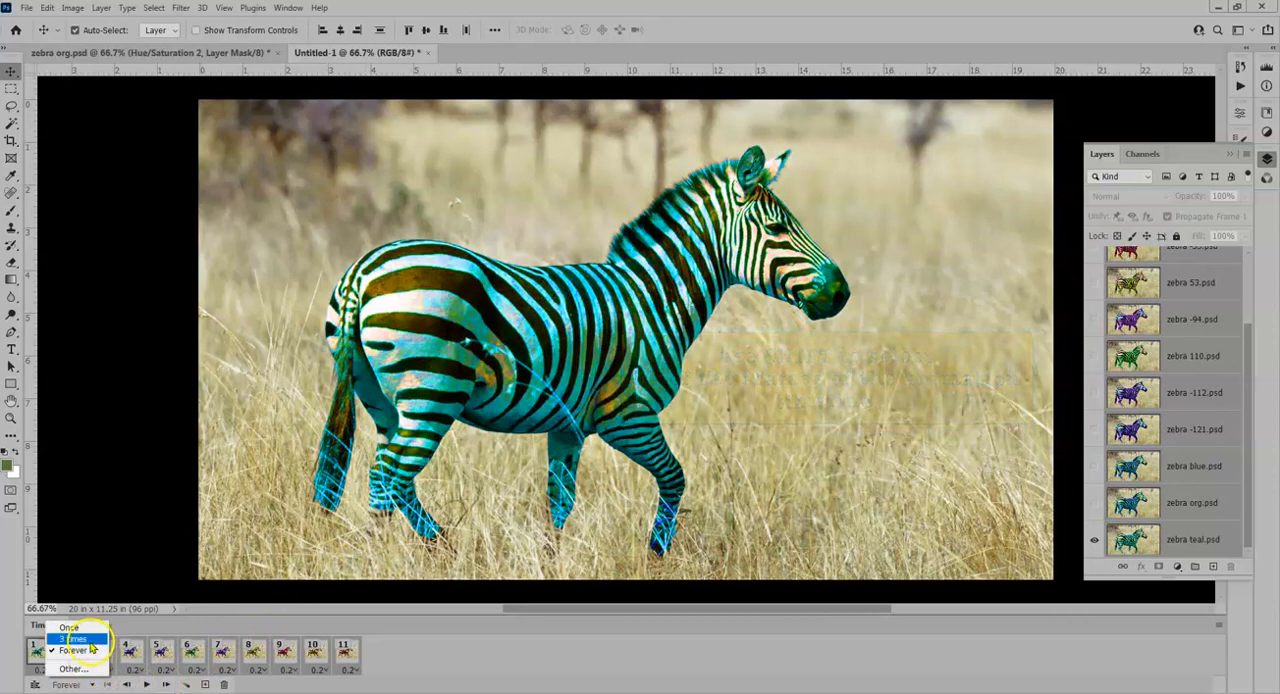
pyautogui.click(78, 638)
# - Play back and stop the animation, and reorder the frames so the zebra -121 frame comes last
pyautogui.click(148, 686)
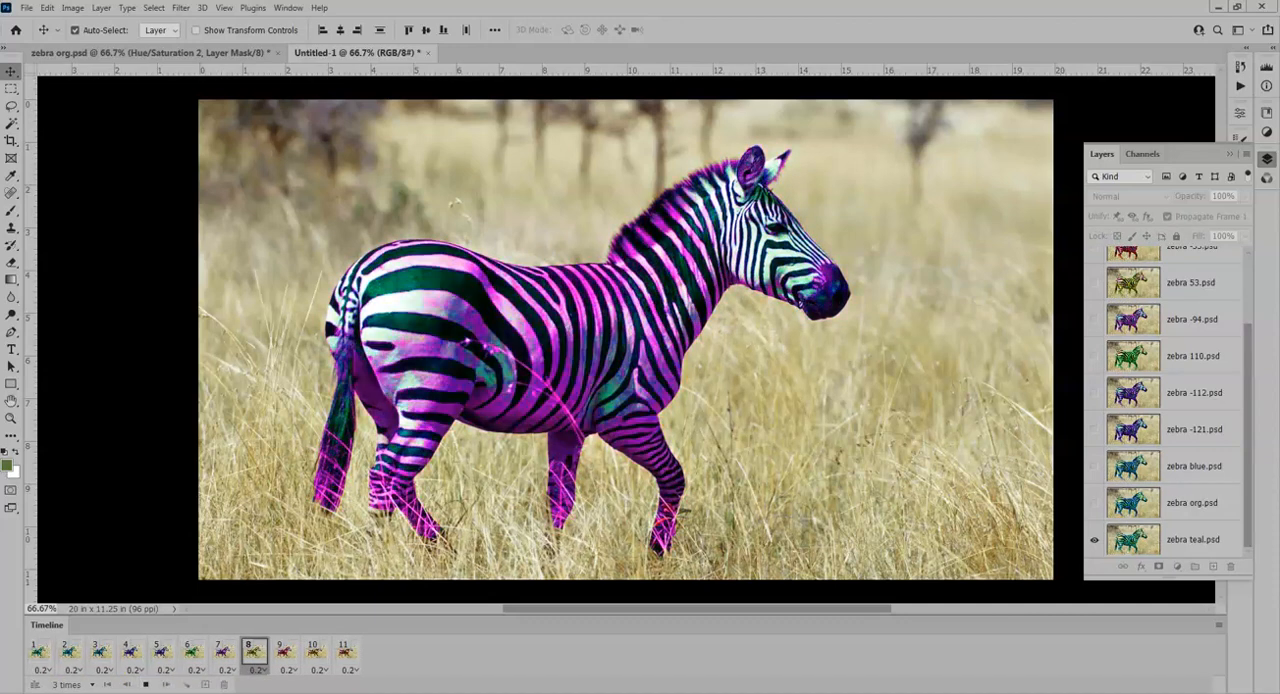
pyautogui.click(148, 684)
pyautogui.moveTo(345, 652); pyautogui.dragTo(131, 652)
pyautogui.click(345, 652)
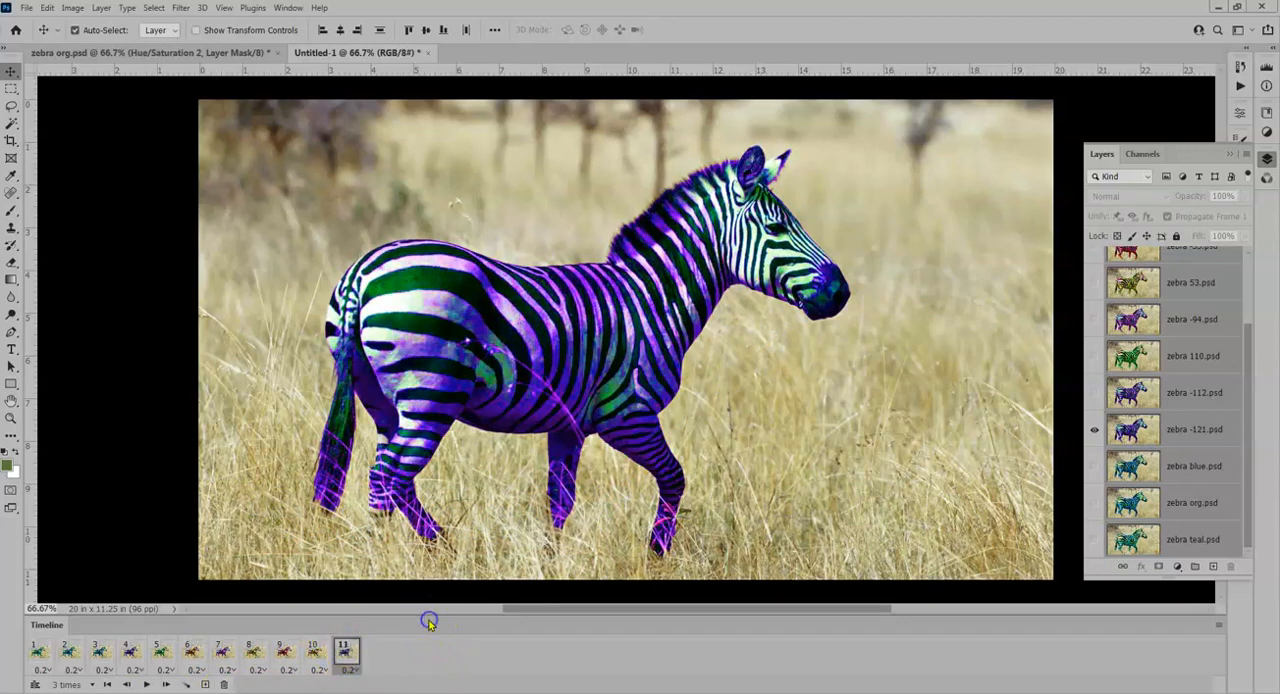
# - Start a Save for Web (Legacy) export of the animation with the GIF 128 Dithered preset
pyautogui.click(27, 8)
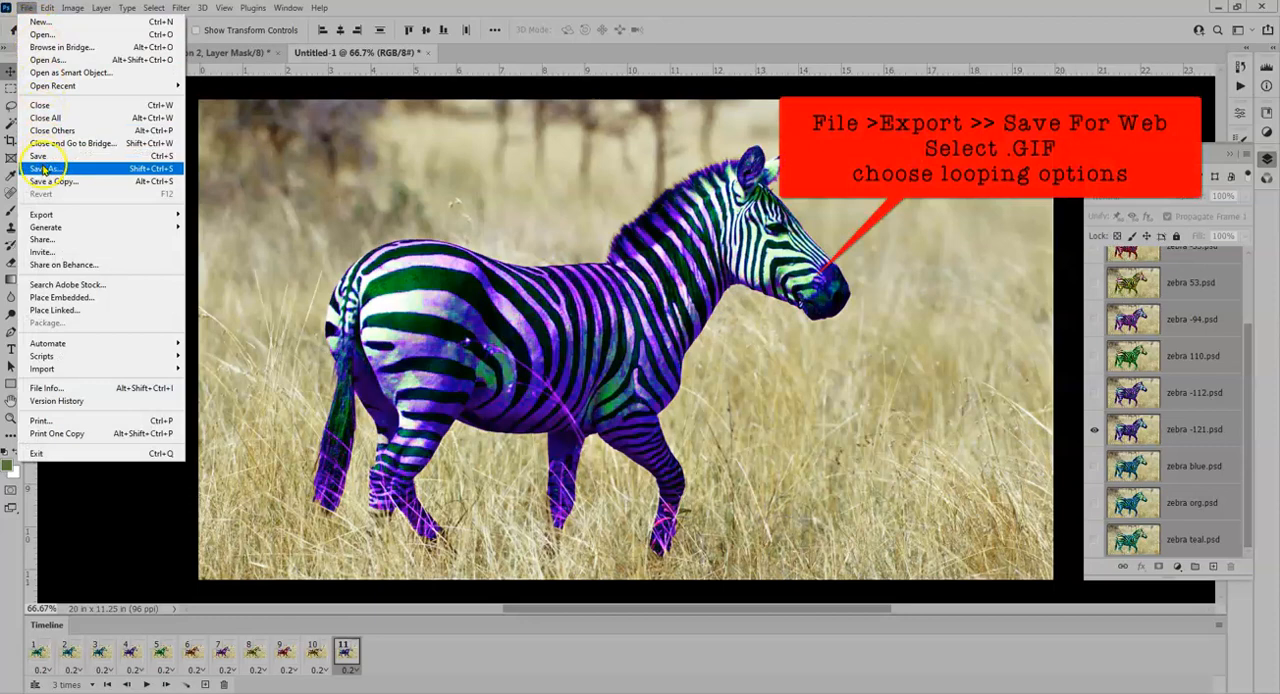
pyautogui.moveTo(42, 213)
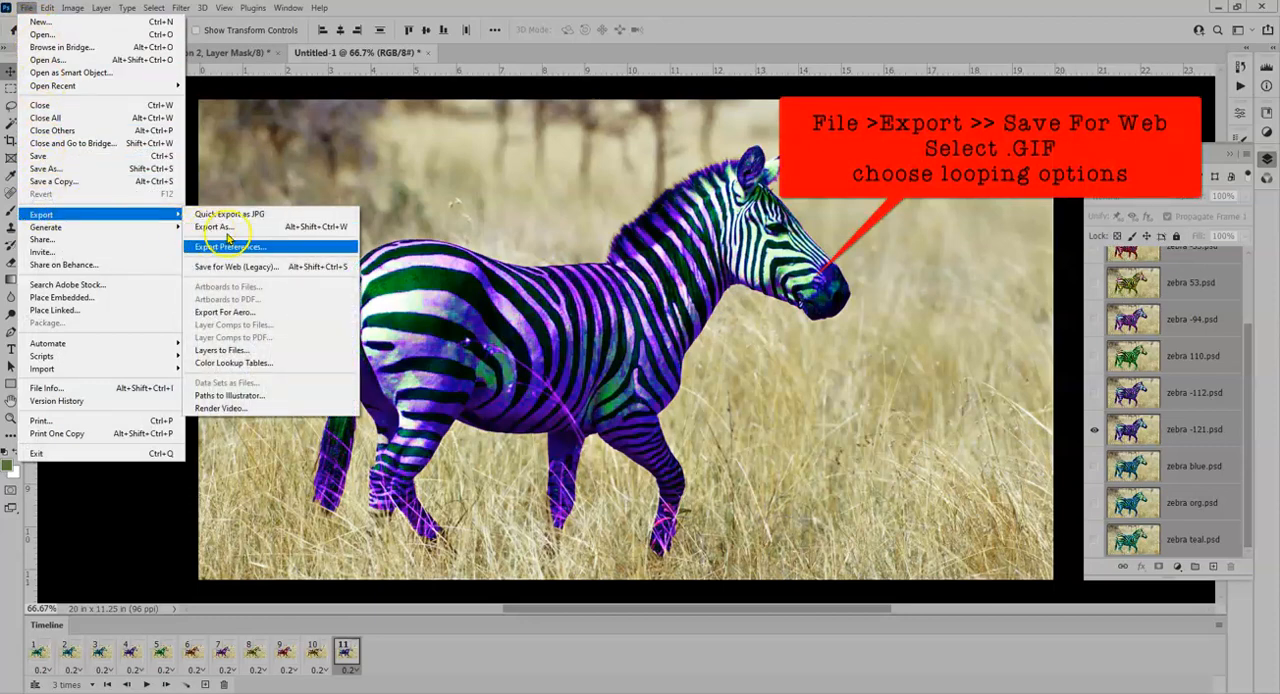
pyautogui.click(236, 268)
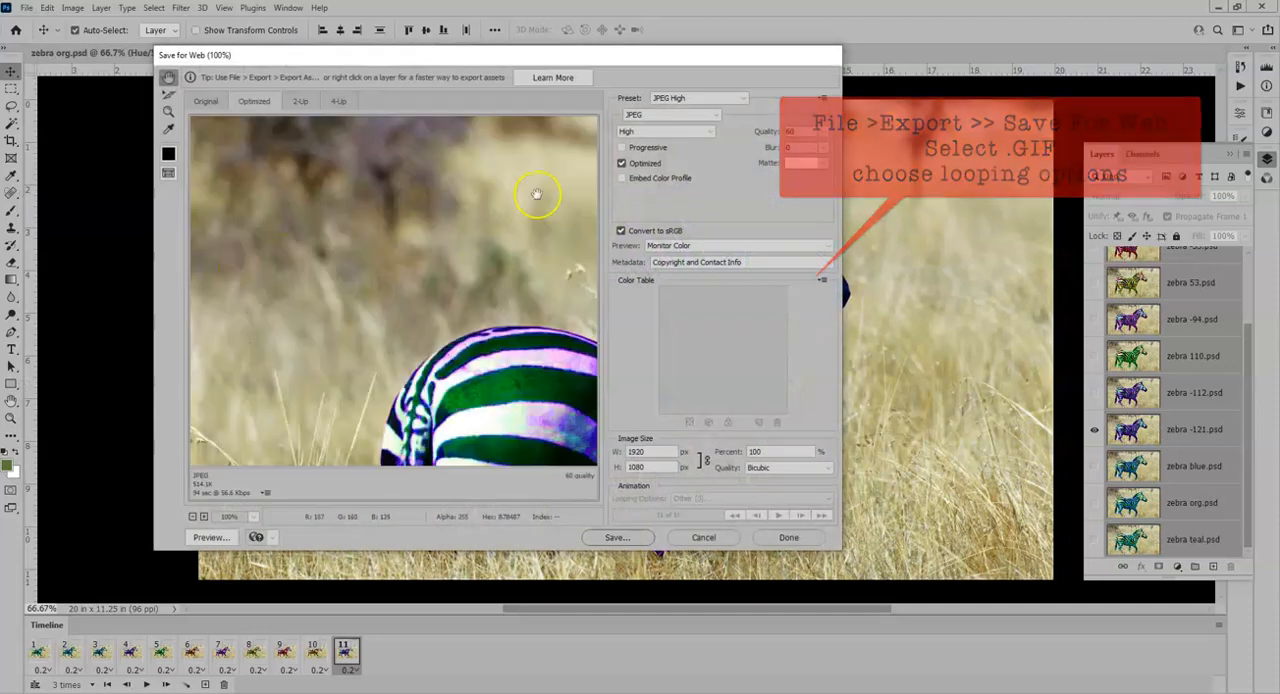
pyautogui.click(712, 99)
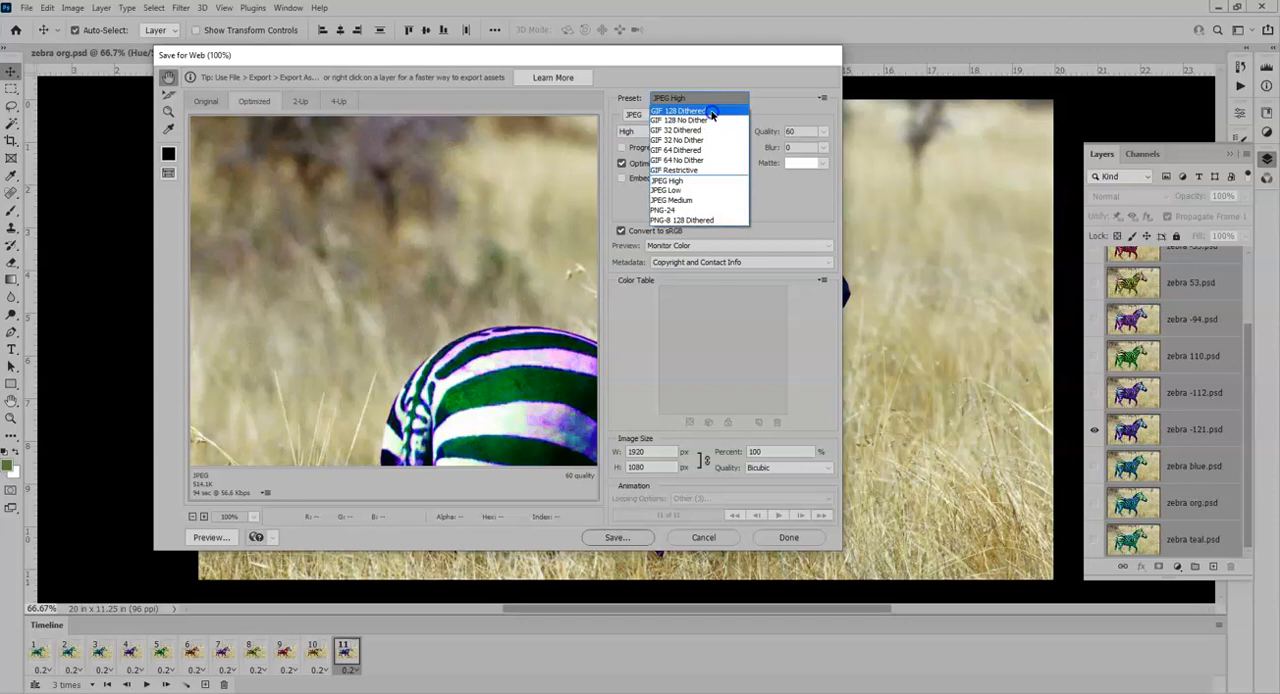
pyautogui.click(712, 113)
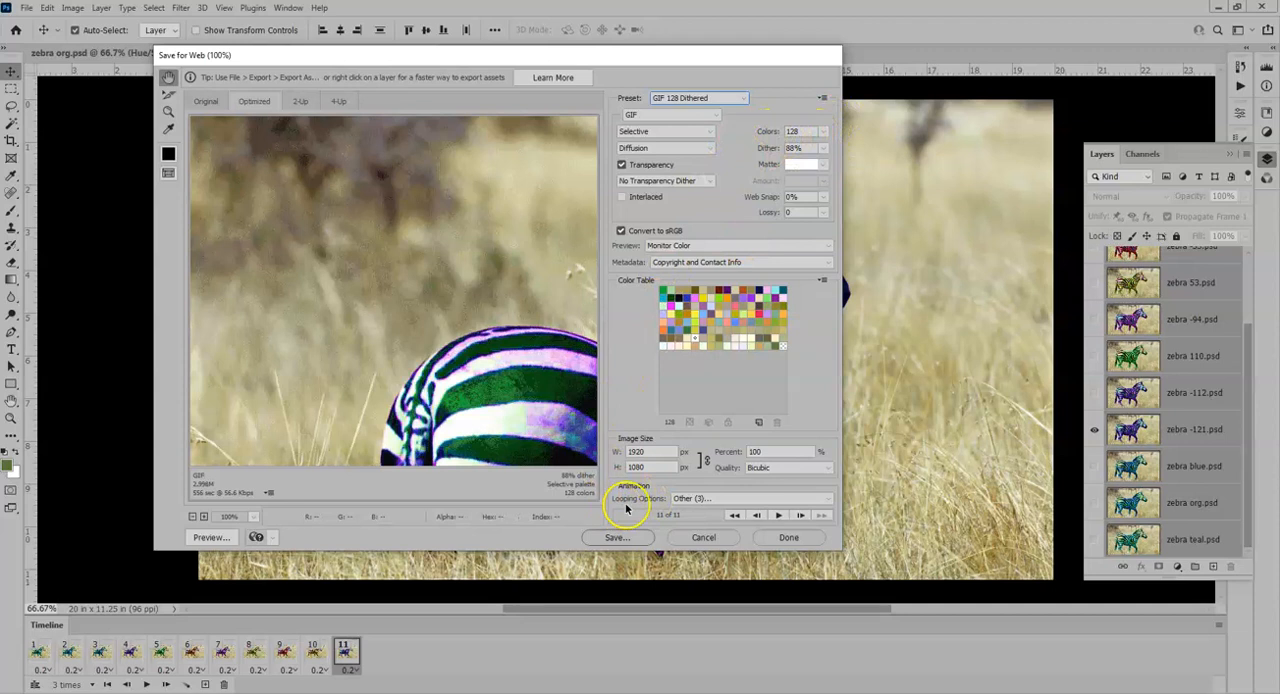
# - Set the GIF's looping option to Forever and preview the animation in the browser, closing the preview when finished
pyautogui.click(684, 499)
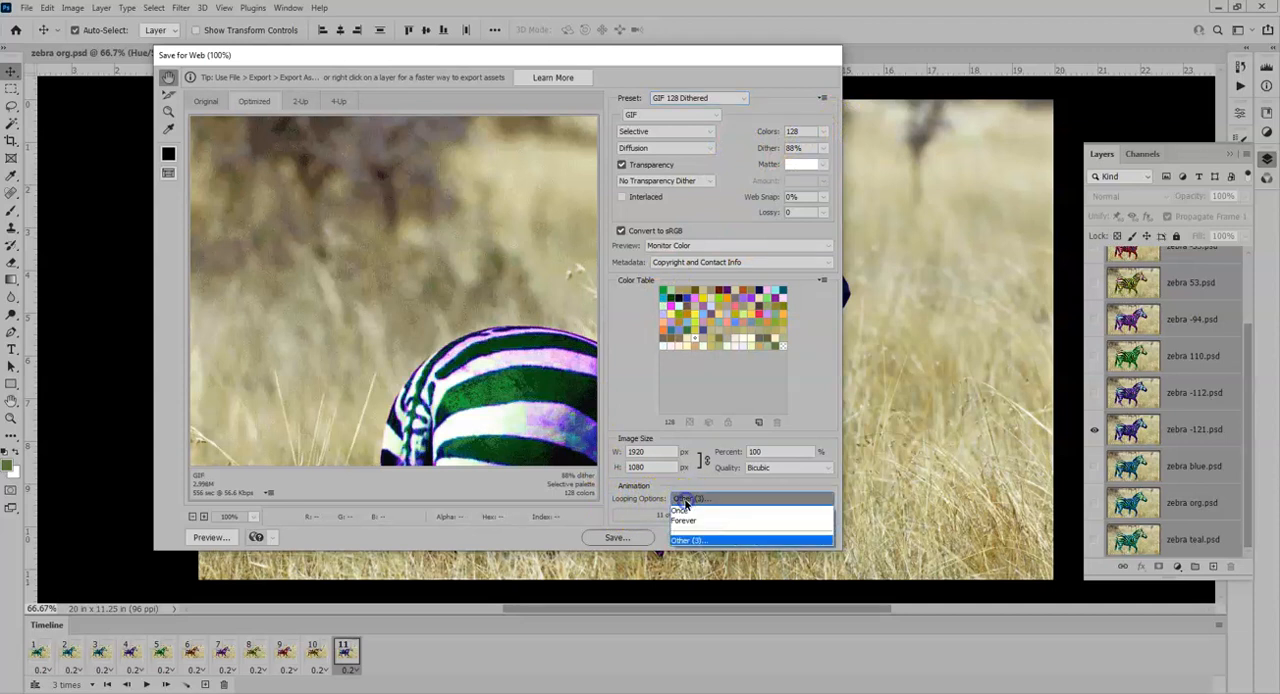
pyautogui.click(688, 524)
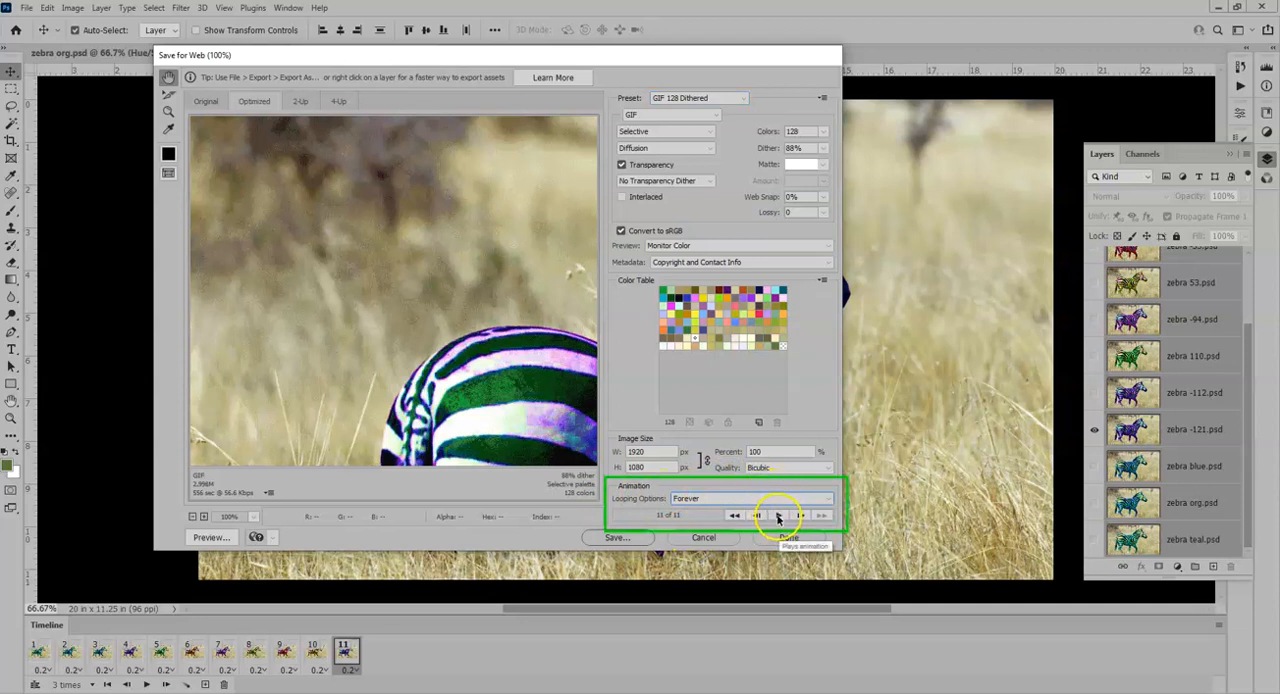
pyautogui.click(216, 541)
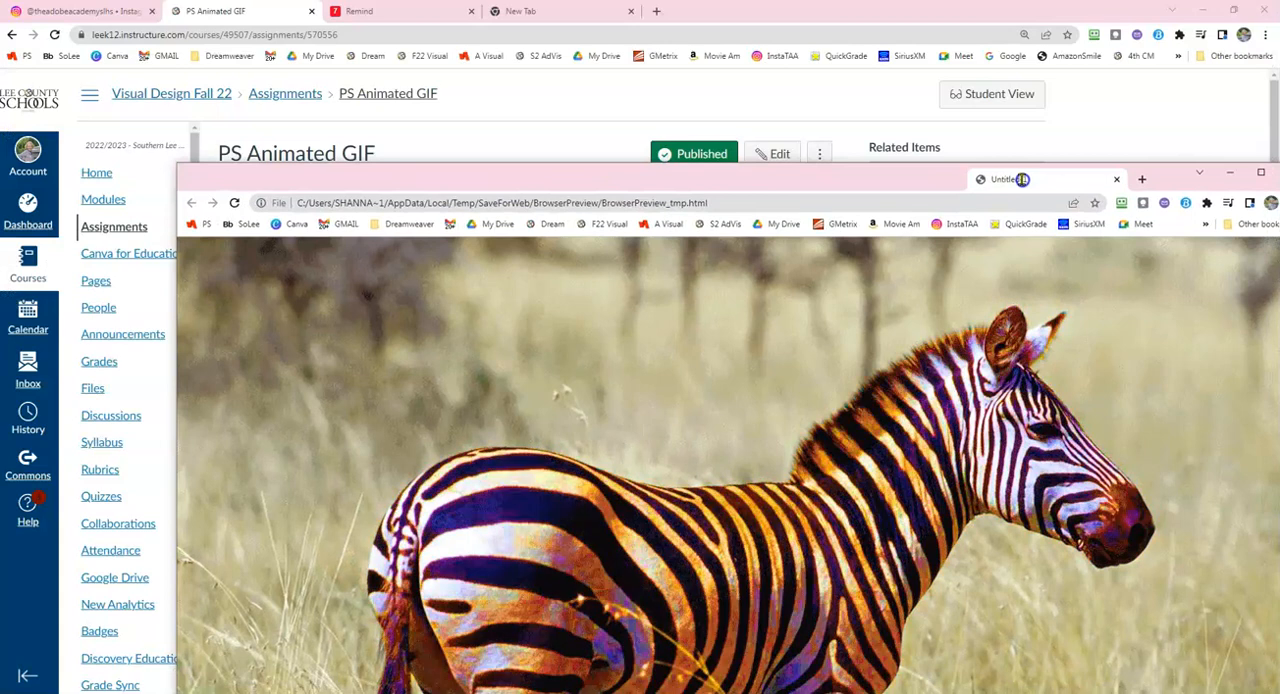
pyautogui.hotkey('ctrl', 'w')
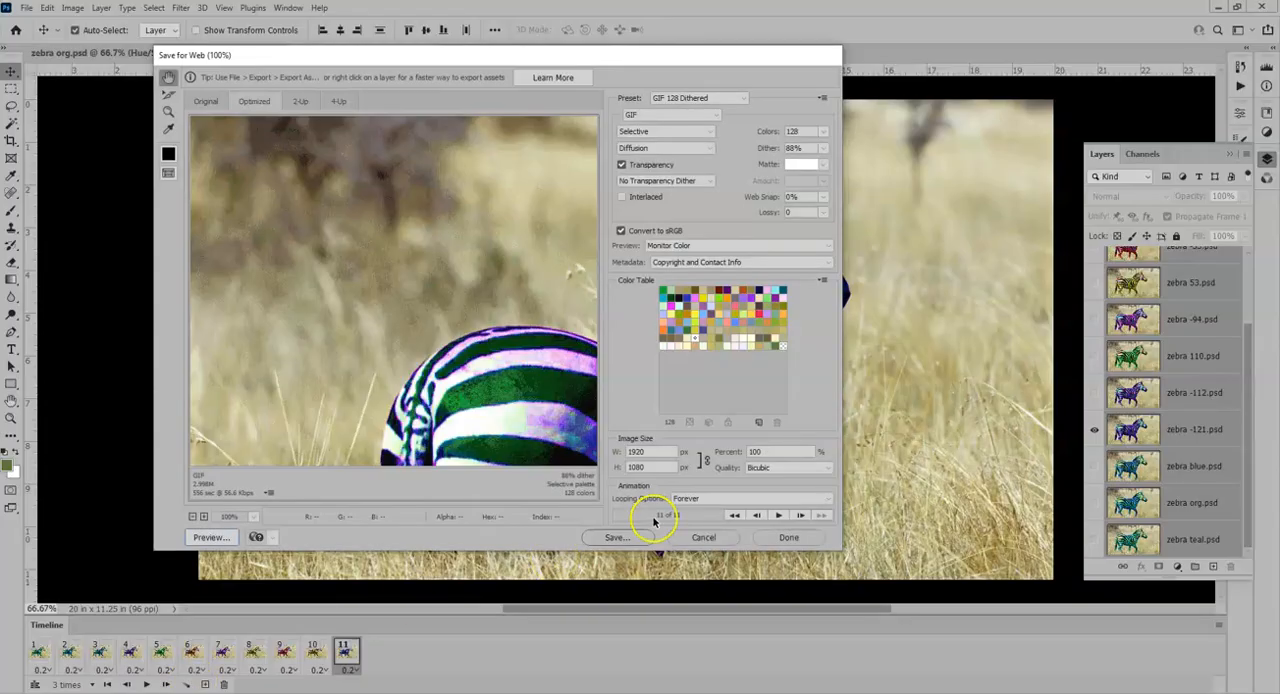
# - Start saving the optimized GIF and choose the Hue Animation folder in Pictures as its location
pyautogui.click(619, 539)
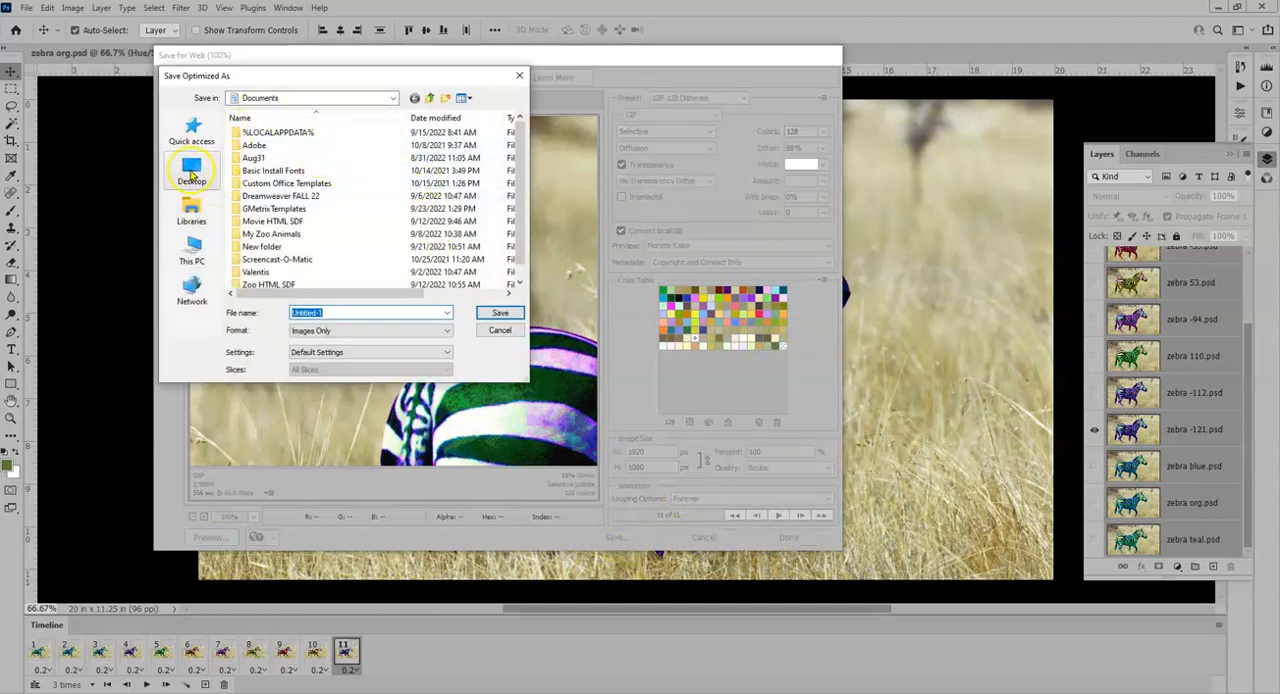
pyautogui.click(191, 170)
pyautogui.click(193, 255)
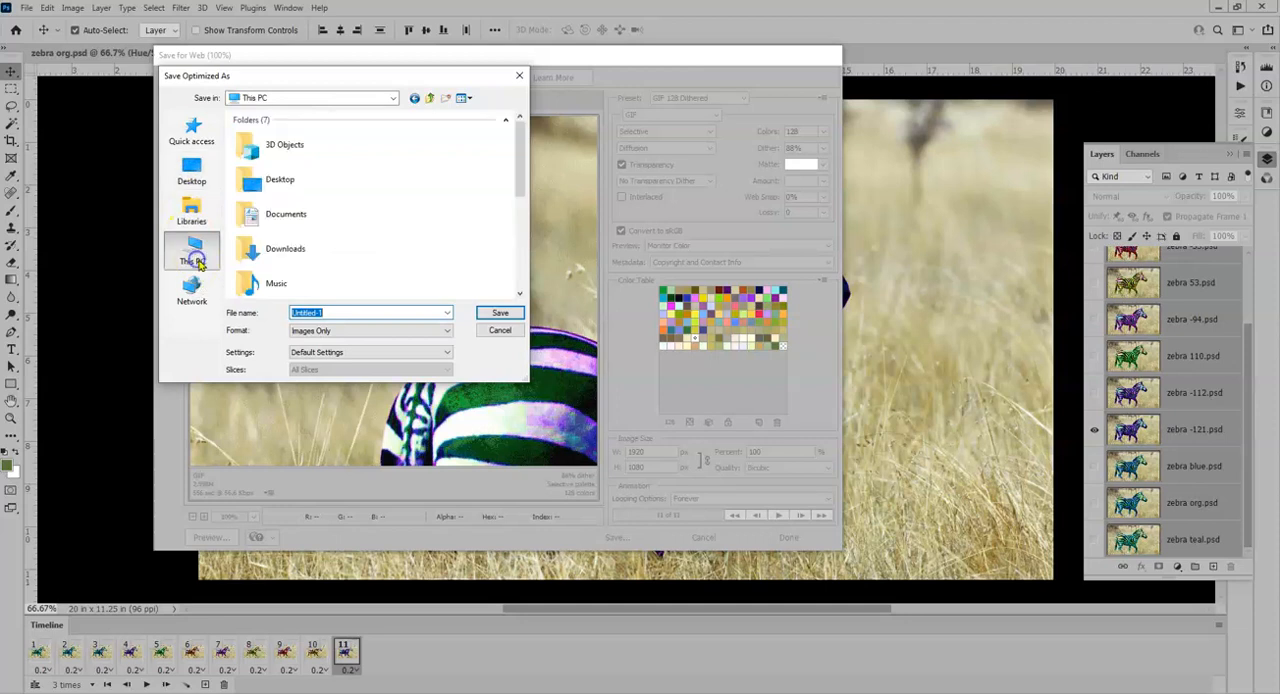
pyautogui.scroll(-1, 268, 235)
pyautogui.doubleClick(267, 233)
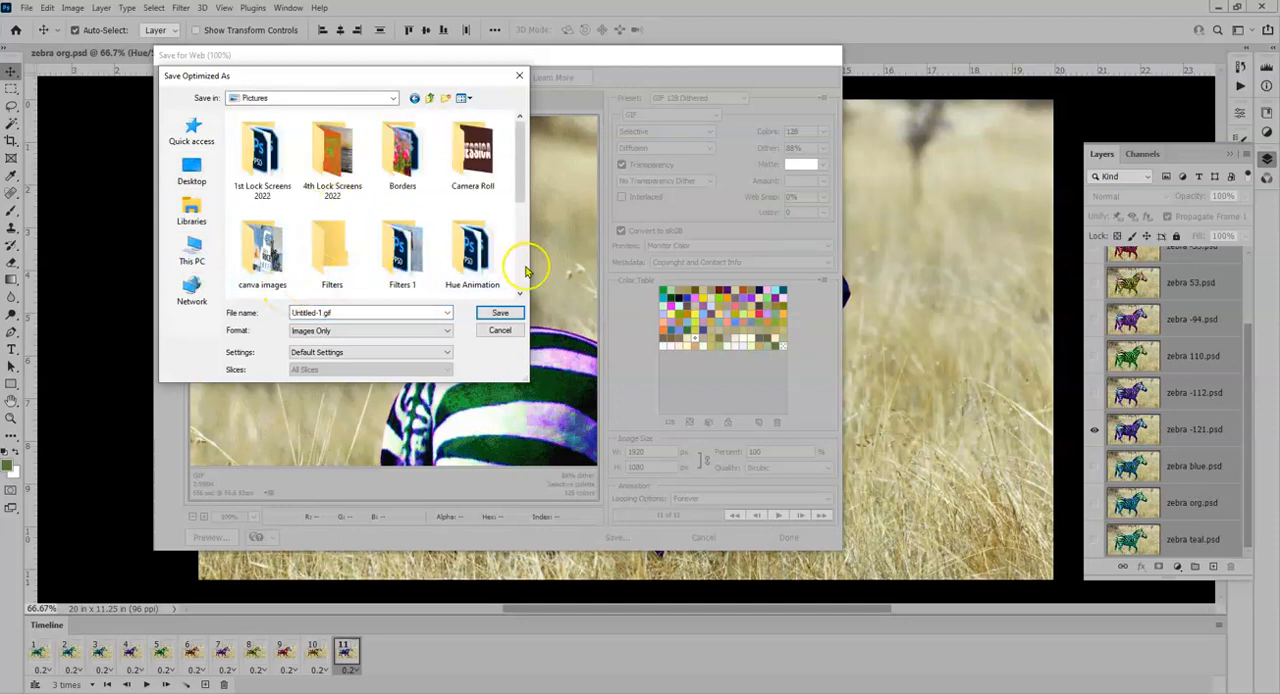
pyautogui.moveTo(535, 269); pyautogui.dragTo(767, 269)
pyautogui.click(278, 258)
pyautogui.doubleClick(278, 258)
# - Name the GIF file zebracolors and save it
pyautogui.doubleClick(329, 313)
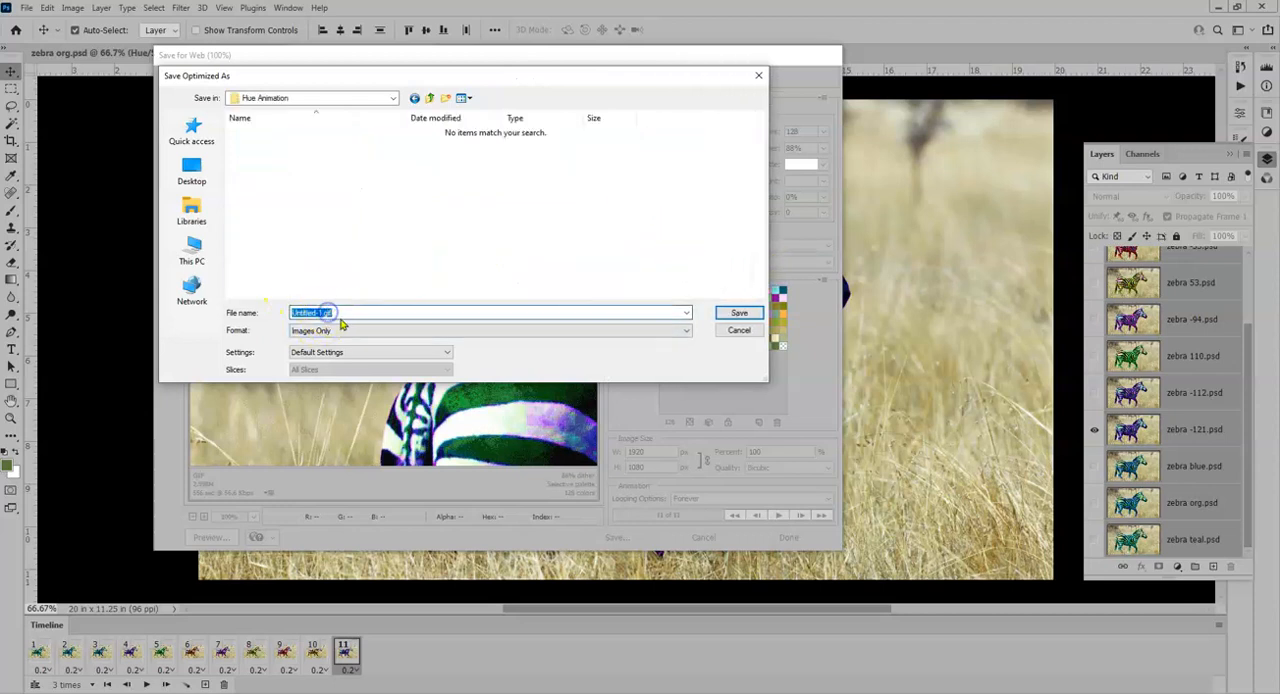
pyautogui.write('zebr')
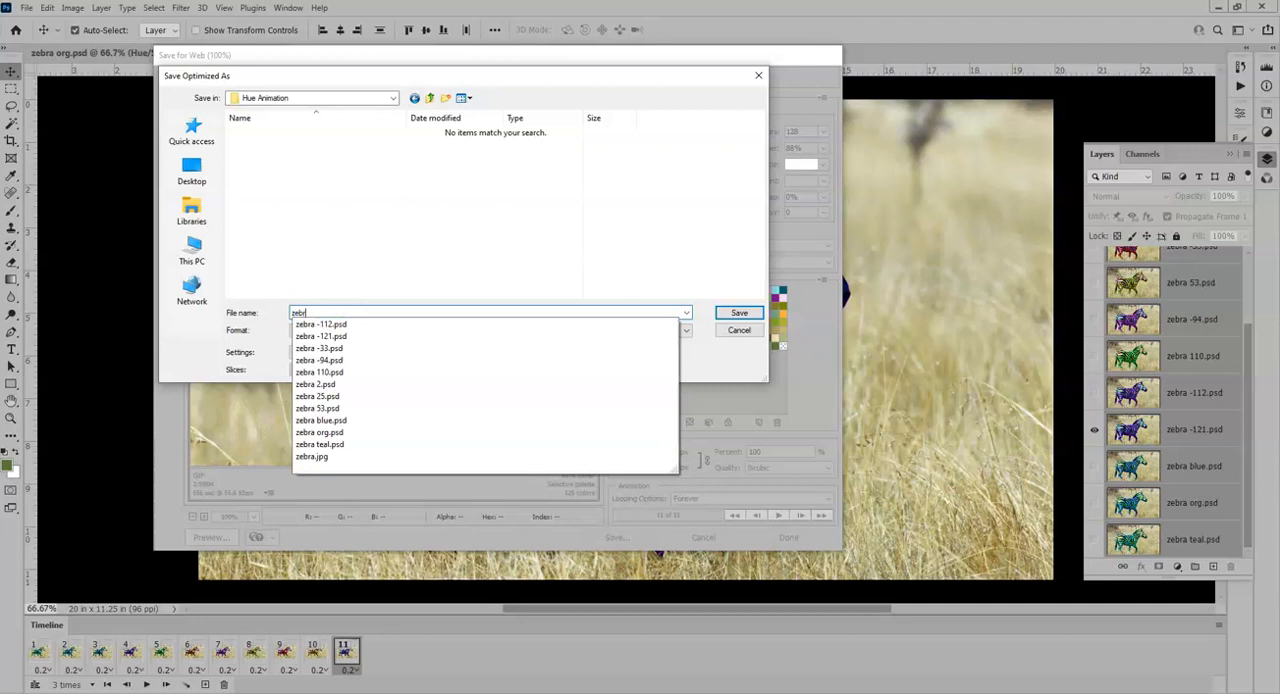
pyautogui.write('acolors')
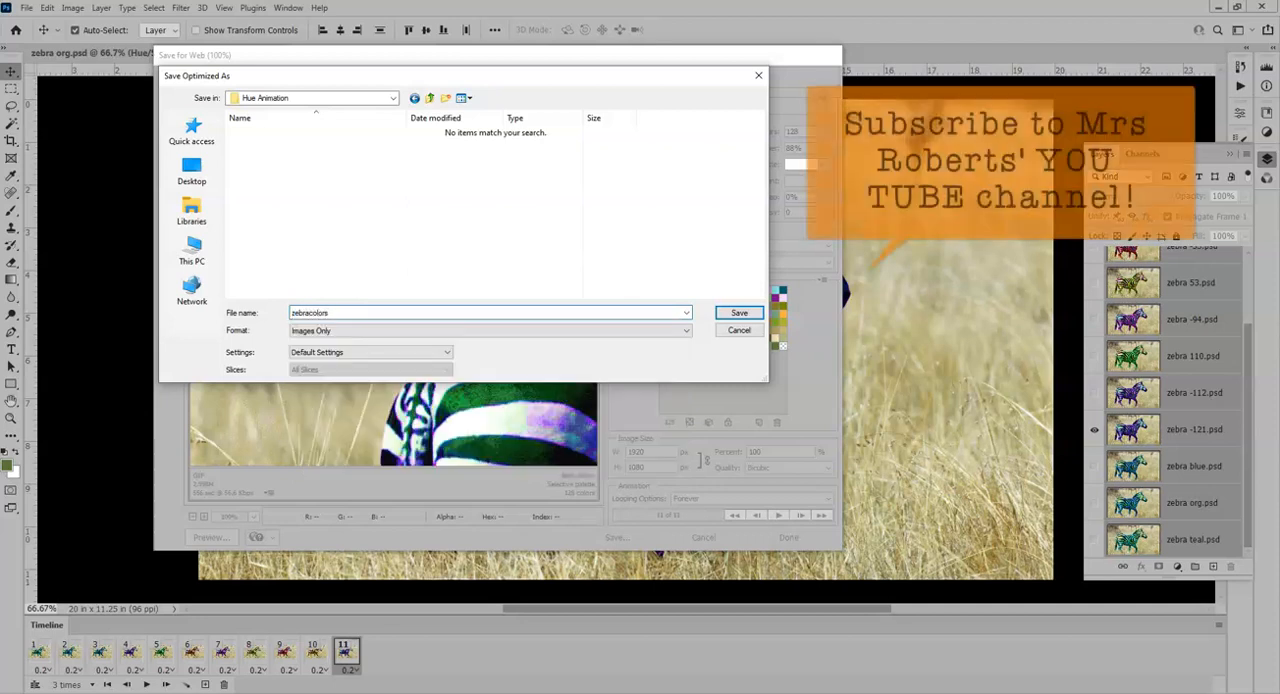
pyautogui.click(737, 313)
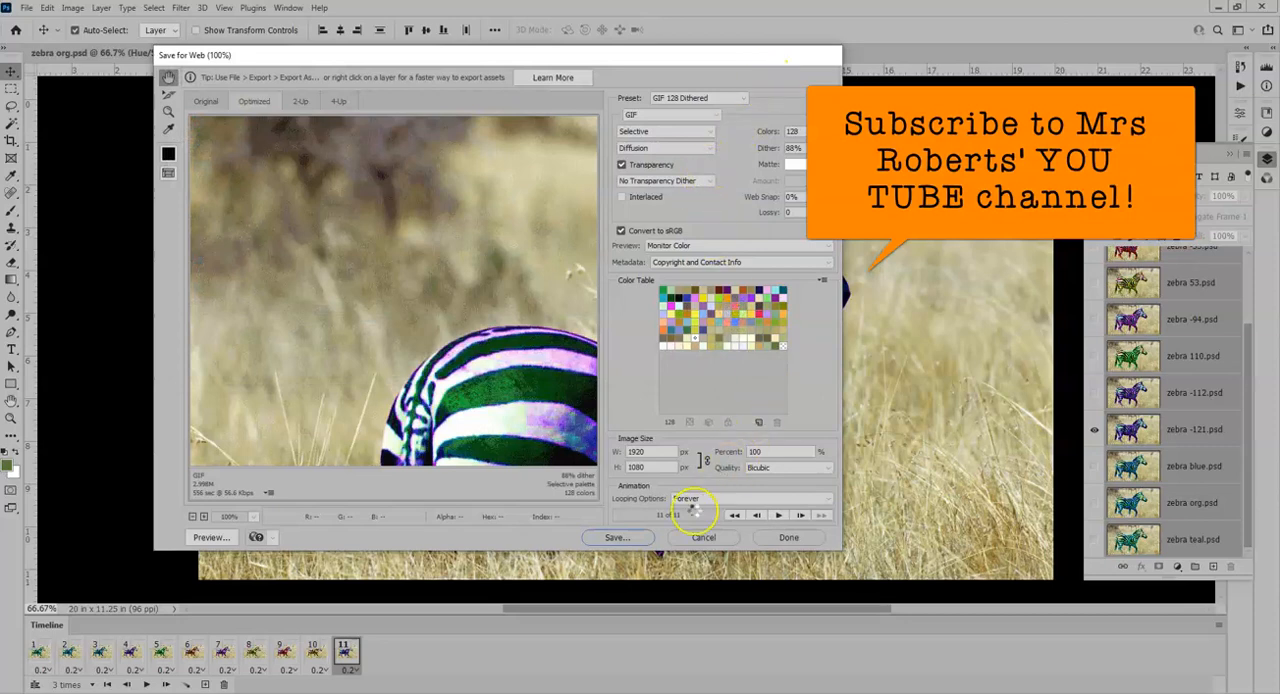